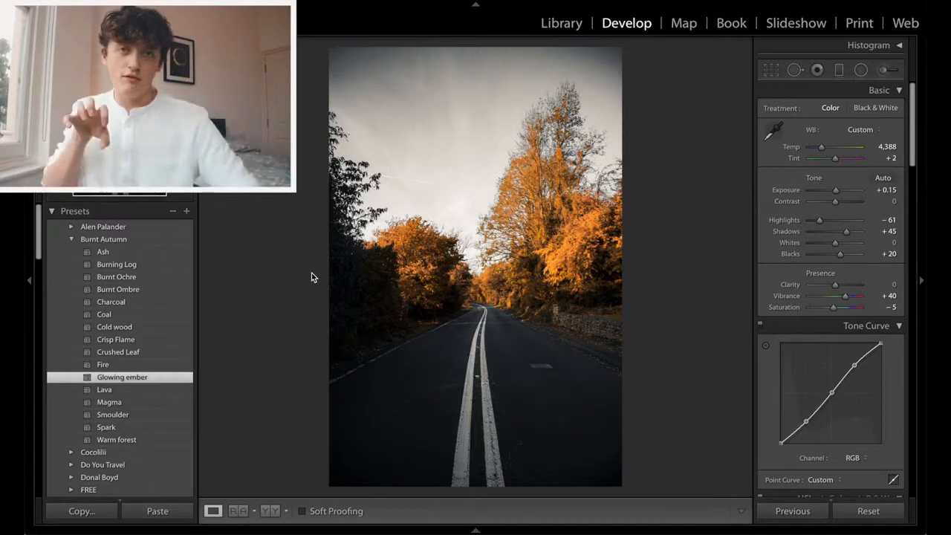
- Compare the edit with the original photo and with the Smoulder preset, ending on the Glowing ember preset
{"action": "key", "text": "backslash"}
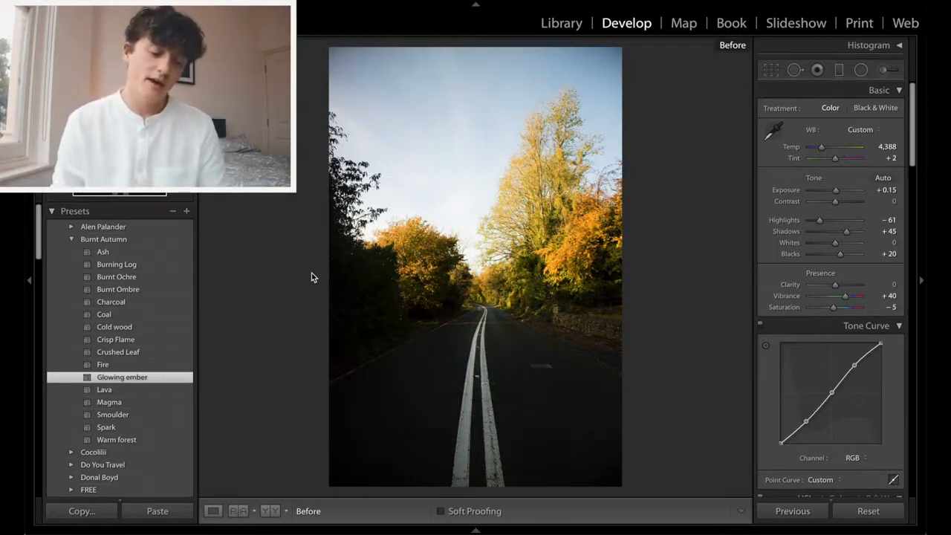
{"action": "key", "text": "backslash"}
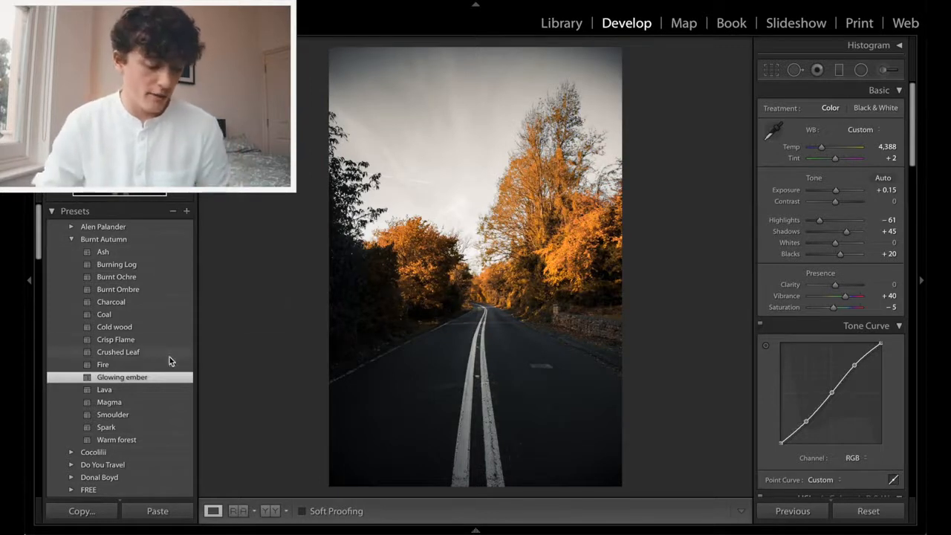
{"action": "left_click", "coordinate": [136, 417]}
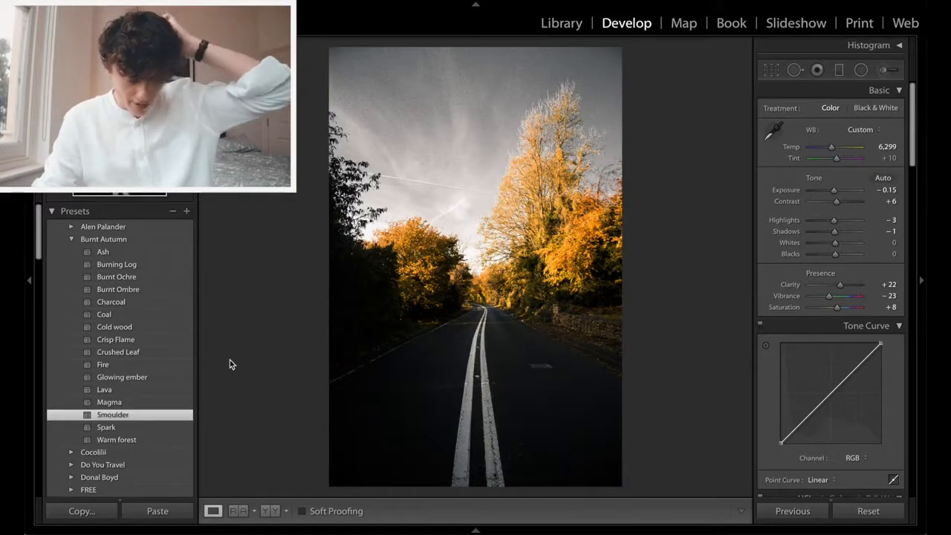
{"action": "left_click", "coordinate": [139, 379]}
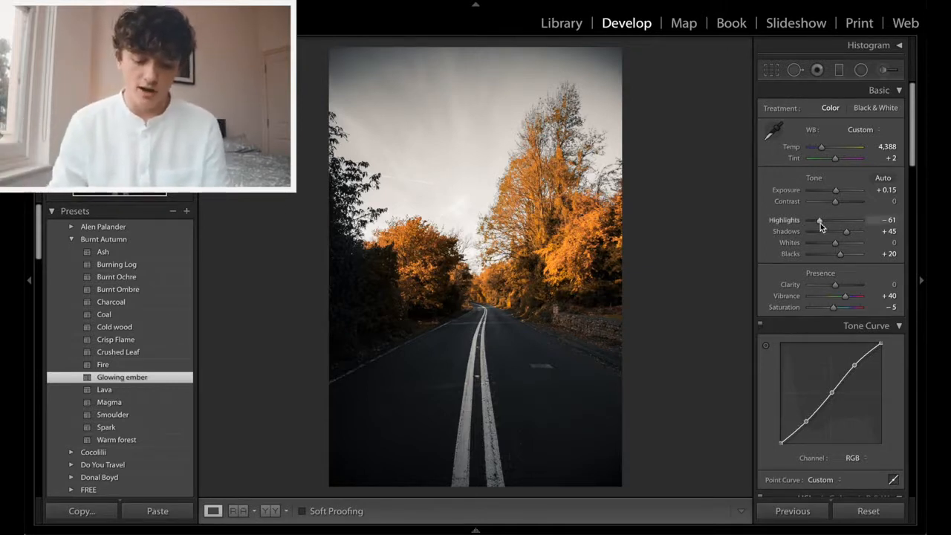
- Try Highlights at 0 and at -100, and set the slider back to -61
{"action": "double_click", "coordinate": [787, 222]}
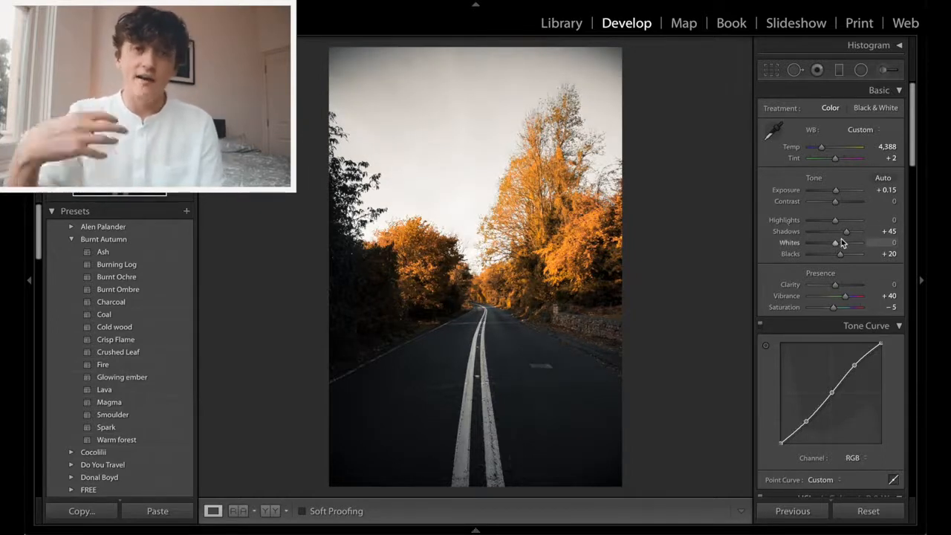
{"action": "left_click_drag", "start_coordinate": [837, 221], "coordinate": [743, 211]}
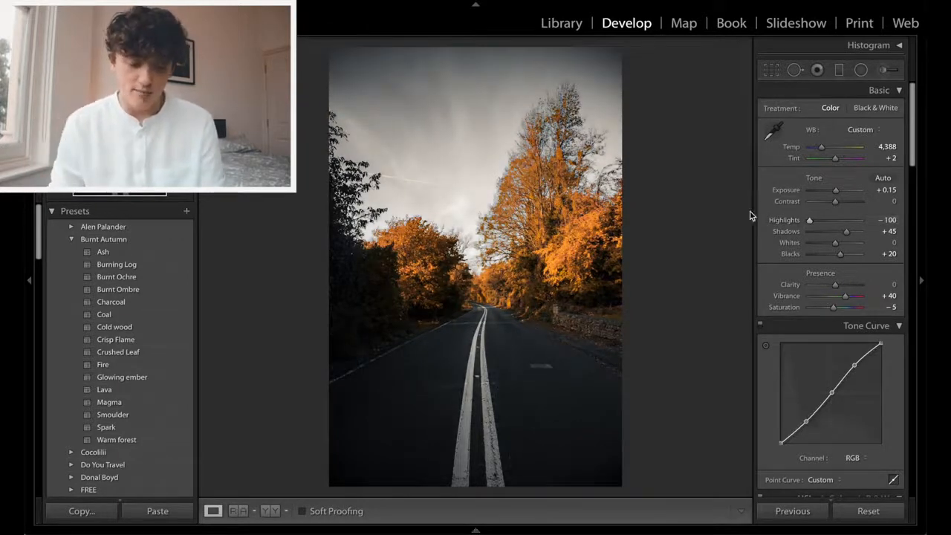
{"action": "left_click", "coordinate": [819, 221]}
- Try Shadows at -17 and +100, and test Whites at +100 before resetting Whites to 0
{"action": "left_click_drag", "start_coordinate": [846, 232], "coordinate": [830, 236]}
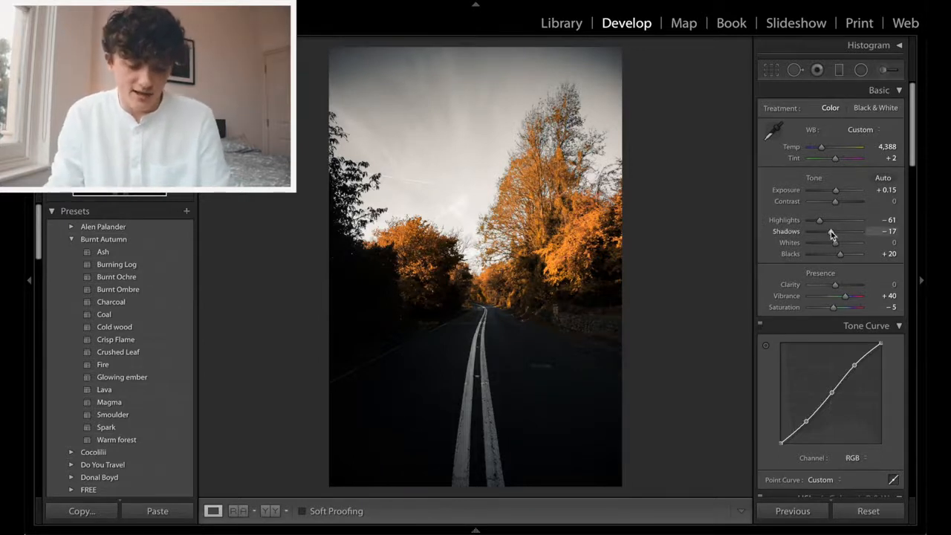
{"action": "left_click_drag", "start_coordinate": [831, 231], "coordinate": [892, 233]}
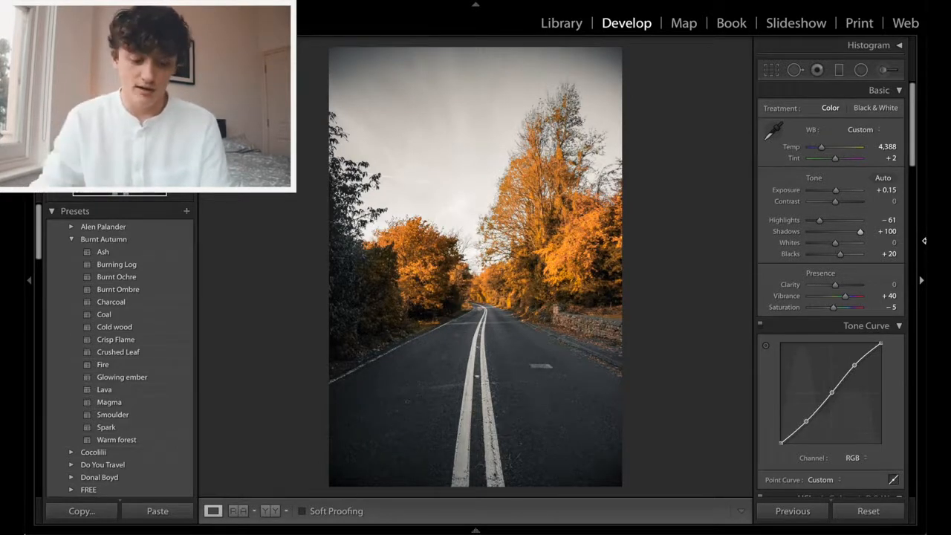
{"action": "left_click_drag", "start_coordinate": [834, 243], "coordinate": [890, 232]}
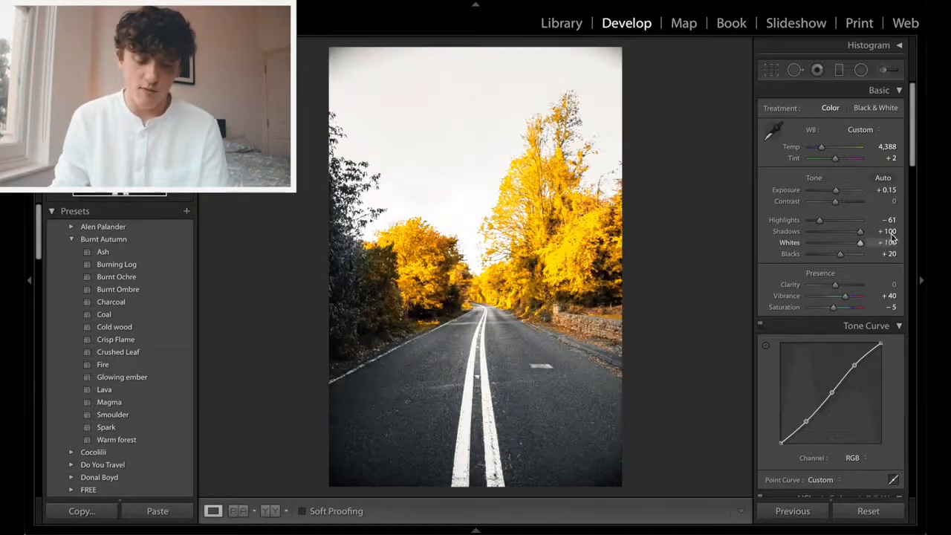
{"action": "double_click", "coordinate": [790, 244]}
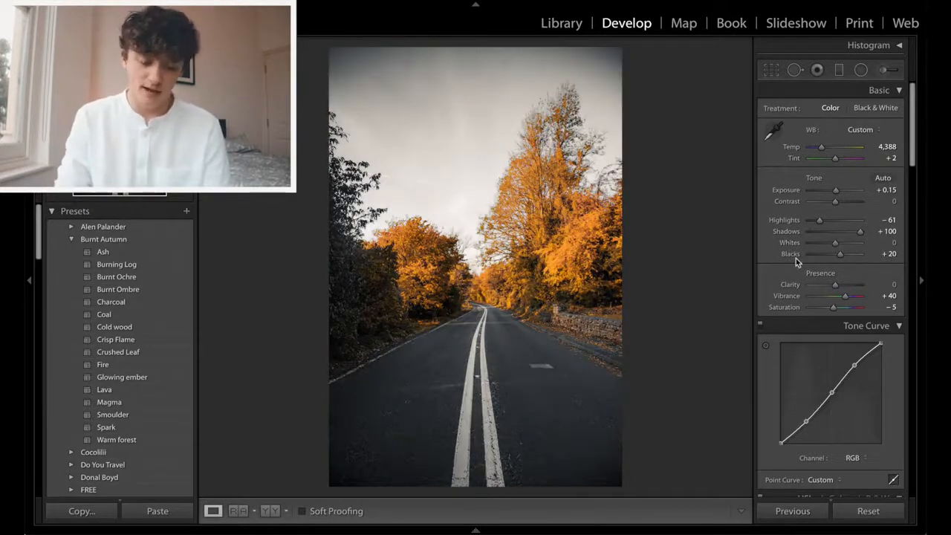
- Try the HSL green hue at -10 and set it back to -100
{"action": "scroll", "coordinate": [796, 258], "scroll_direction": "down", "scroll_amount": 5}
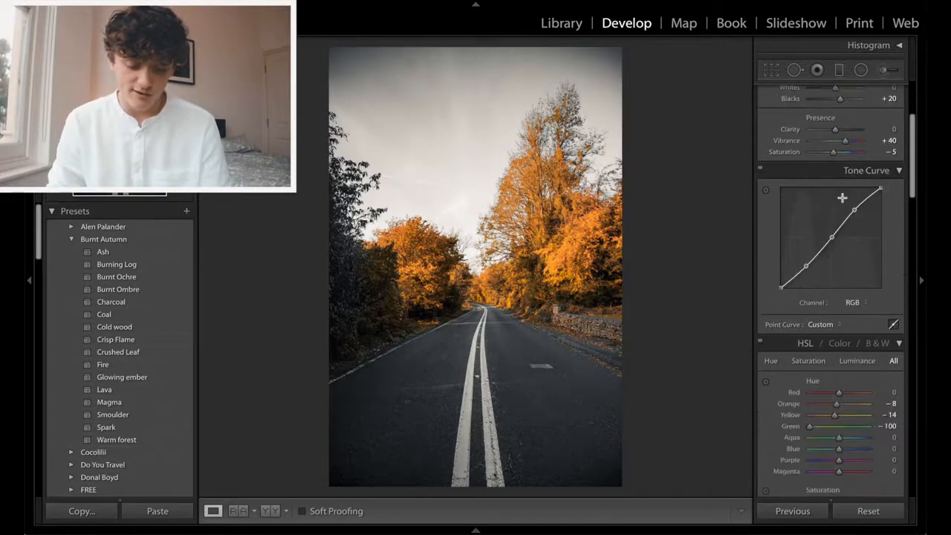
{"action": "scroll", "coordinate": [842, 197], "scroll_direction": "down", "scroll_amount": 2}
{"action": "scroll", "coordinate": [821, 251], "scroll_direction": "down", "scroll_amount": 4}
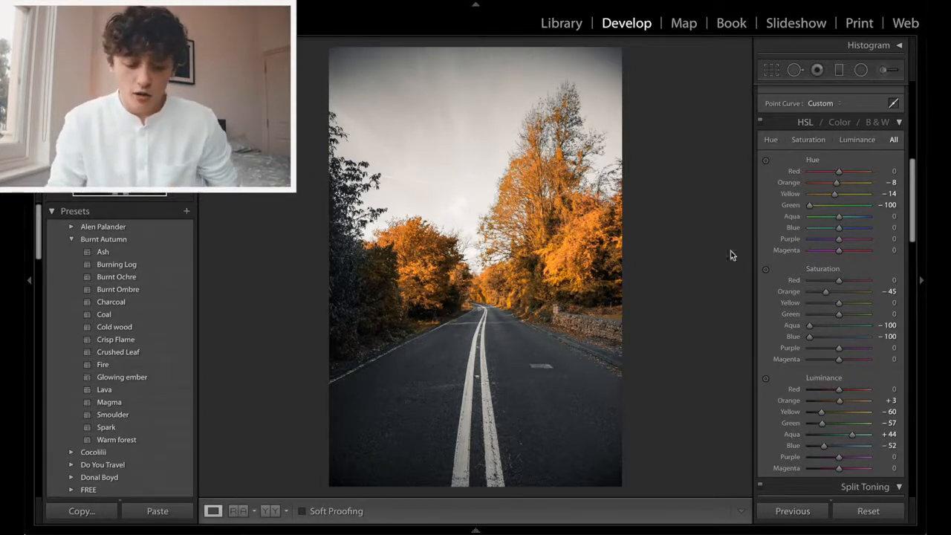
{"action": "left_click_drag", "start_coordinate": [811, 208], "coordinate": [836, 208]}
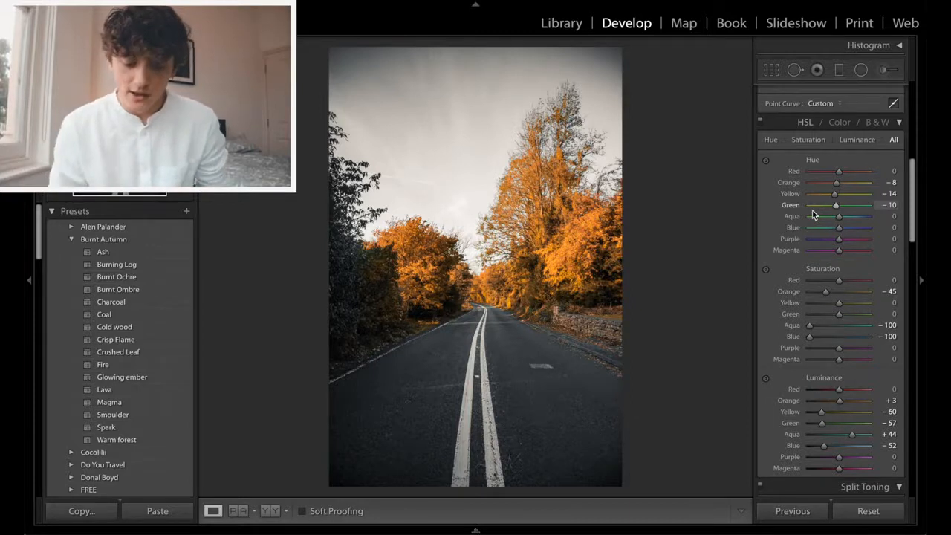
{"action": "left_click_drag", "start_coordinate": [837, 206], "coordinate": [777, 212]}
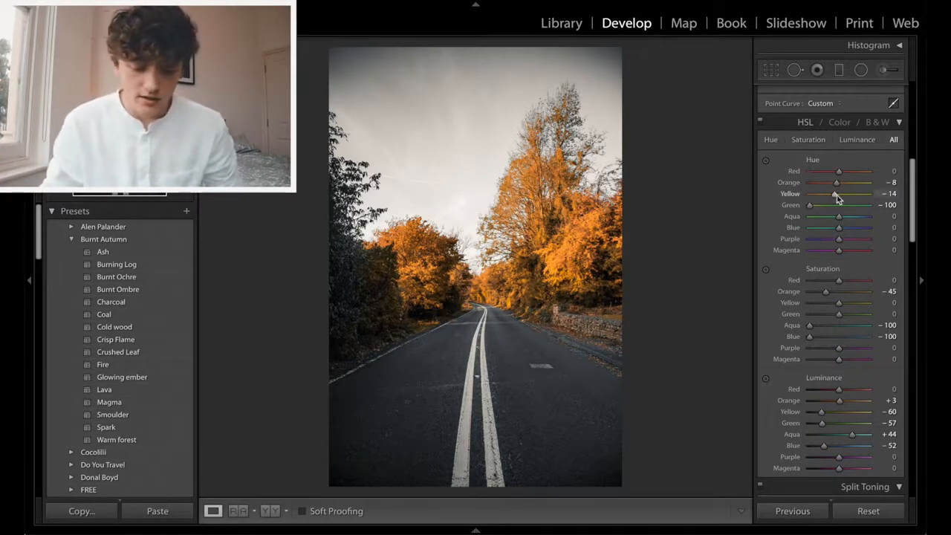
- Reset the green hue to 0 and try the yellow hue at -100 and at +100
{"action": "left_click_drag", "start_coordinate": [836, 197], "coordinate": [784, 195]}
{"action": "double_click", "coordinate": [789, 206]}
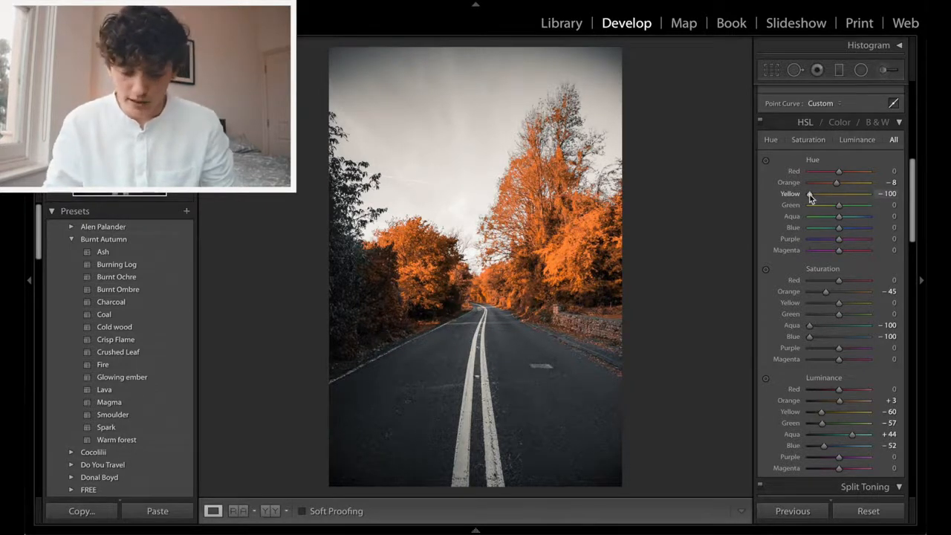
{"action": "left_click_drag", "start_coordinate": [810, 196], "coordinate": [924, 195]}
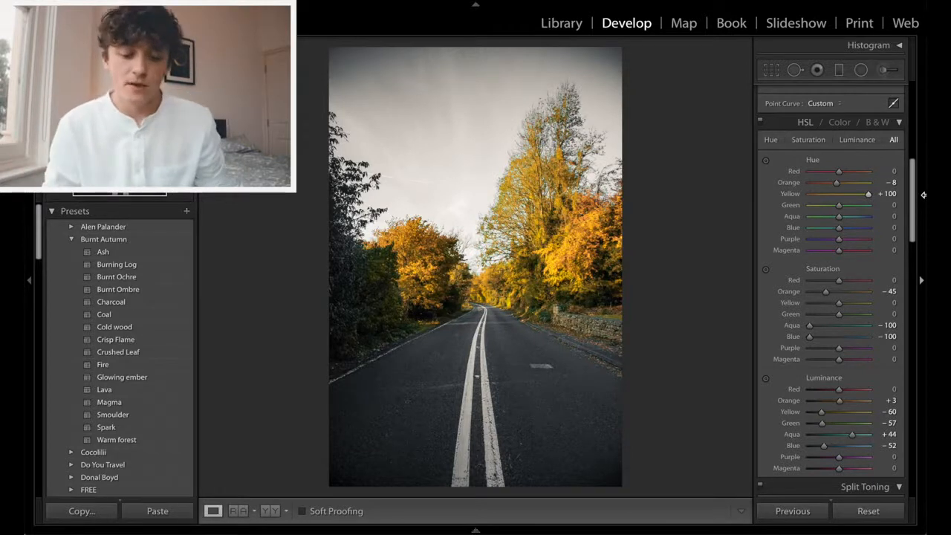
- Undo the latest yellow hue changes, and set the yellow hue to -38 and the green hue to -100
{"action": "key", "text": "ctrl+z"}
{"action": "key", "text": "ctrl+z"}
{"action": "key", "text": "ctrl+z"}
{"action": "key", "text": "ctrl+z"}
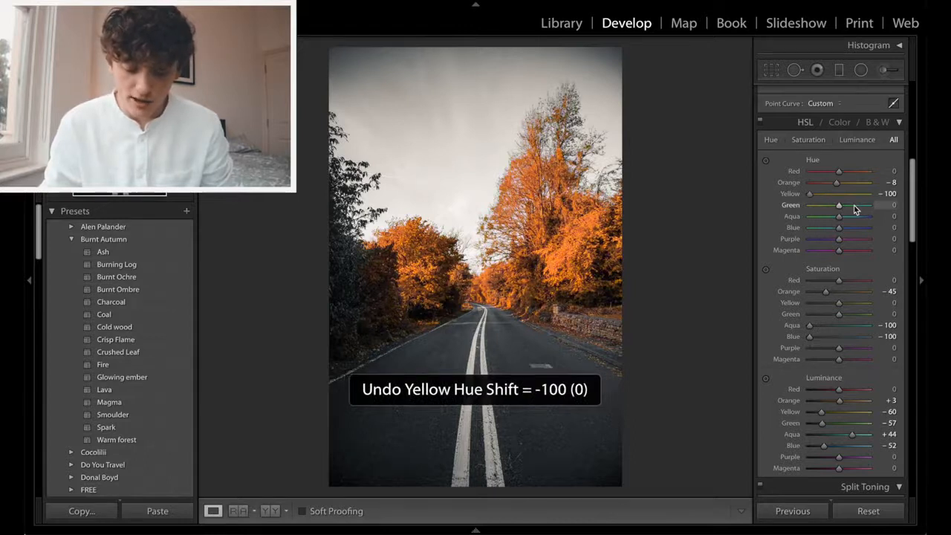
{"action": "mouse_move", "coordinate": [810, 193]}
{"action": "left_mouse_down"}
{"action": "mouse_move", "coordinate": [828, 194]}
{"action": "mouse_move", "coordinate": [808, 206]}
{"action": "left_mouse_up"}
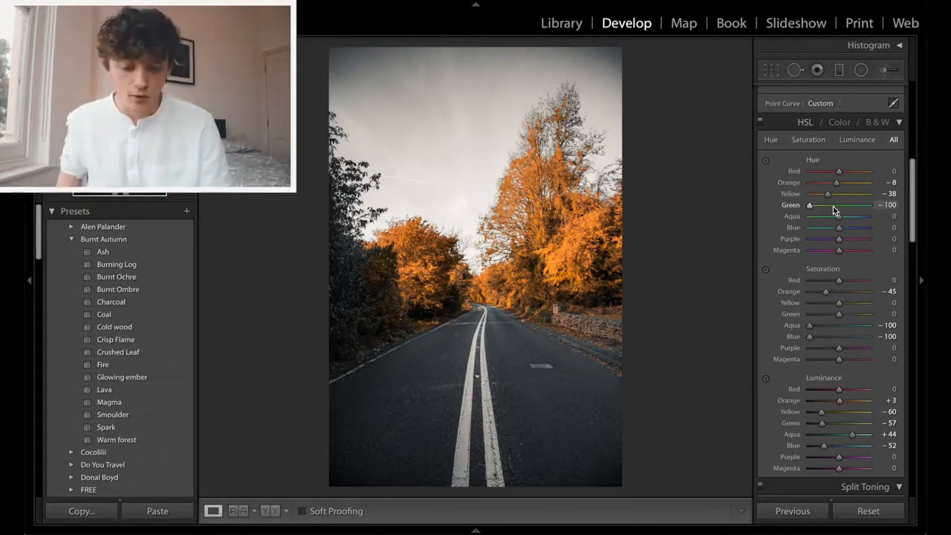
- Try the yellow luminance at -100 and the green luminance at +57, and reset both to 0
{"action": "scroll", "coordinate": [843, 365], "scroll_direction": "down", "scroll_amount": 2}
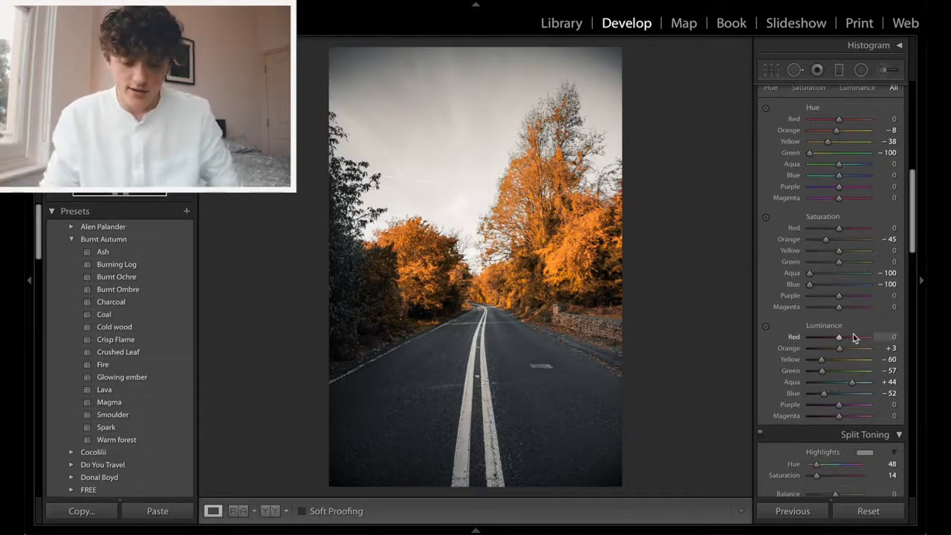
{"action": "scroll", "coordinate": [848, 268], "scroll_direction": "down", "scroll_amount": 2}
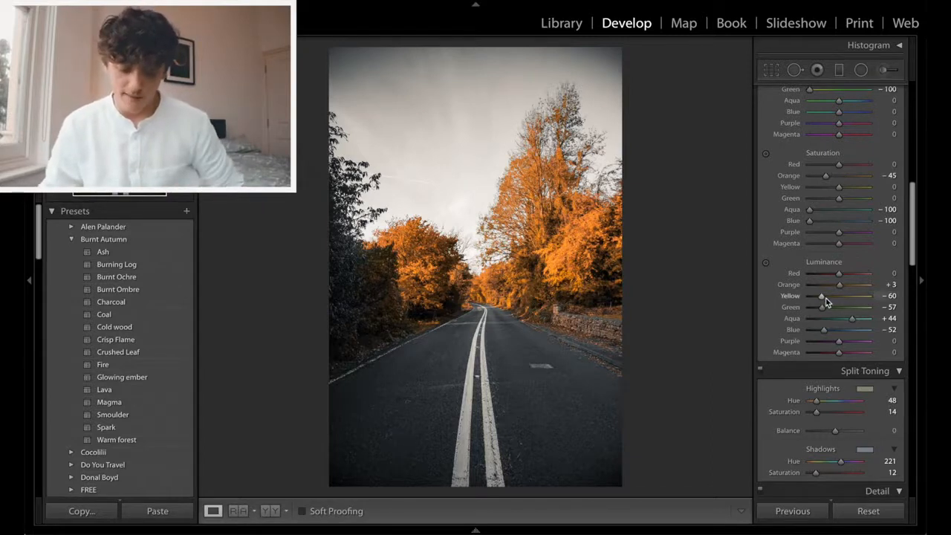
{"action": "left_click_drag", "start_coordinate": [823, 297], "coordinate": [853, 311]}
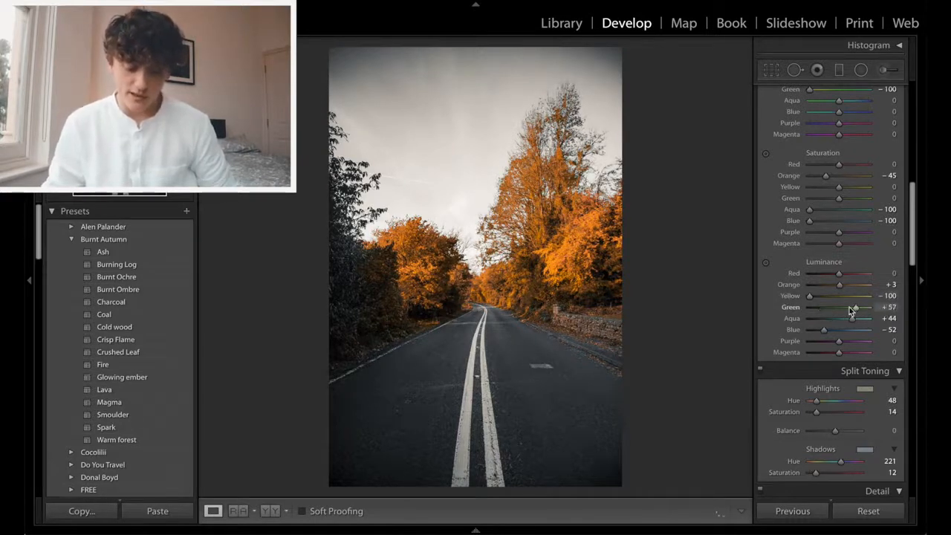
{"action": "double_click", "coordinate": [797, 307]}
{"action": "double_click", "coordinate": [794, 295]}
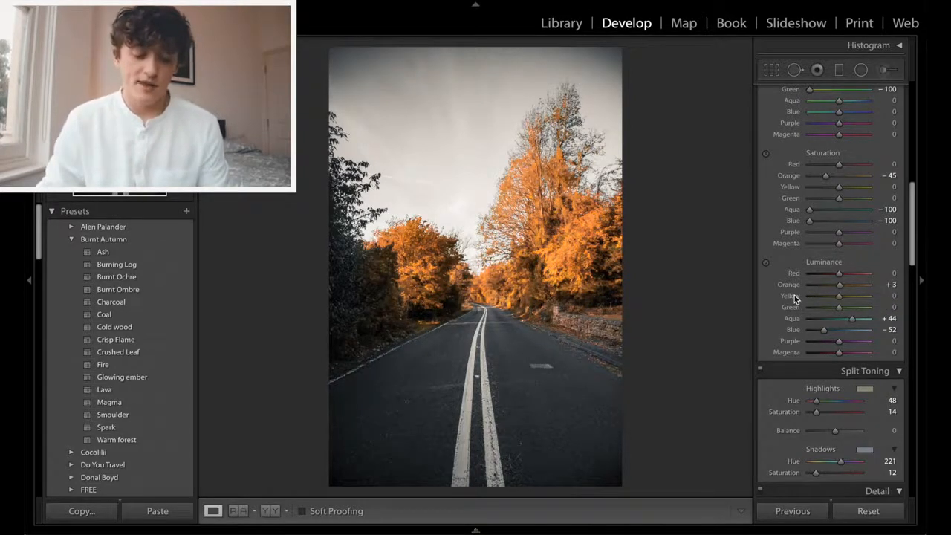
- Reapply the Glowing ember preset to discard the manual slider changes
{"action": "scroll", "coordinate": [794, 295], "scroll_direction": "down", "scroll_amount": 3}
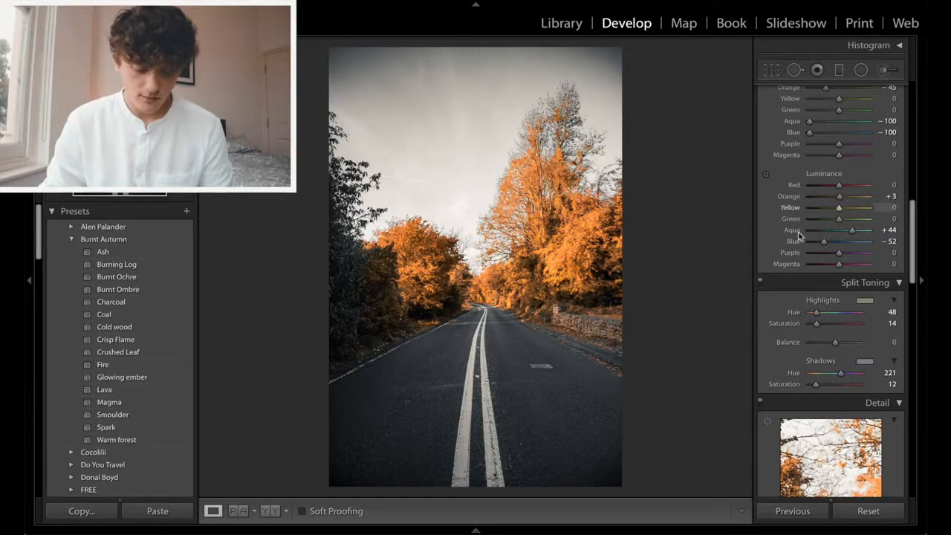
{"action": "left_click", "coordinate": [137, 380]}
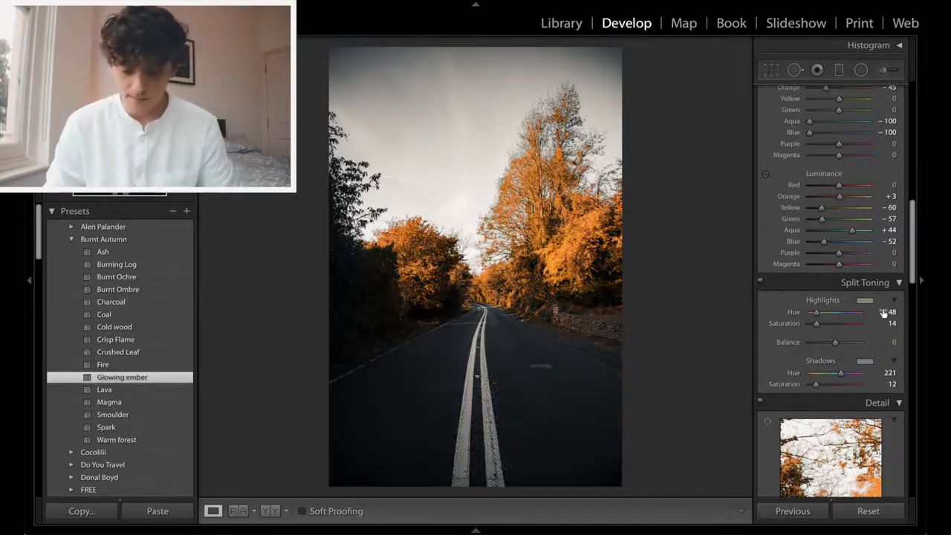
- Test split-toning highlight hues of 298 and 360, undo them, and set the highlights to hue 32 and saturation 6
{"action": "scroll", "coordinate": [883, 319], "scroll_direction": "down", "scroll_amount": 3}
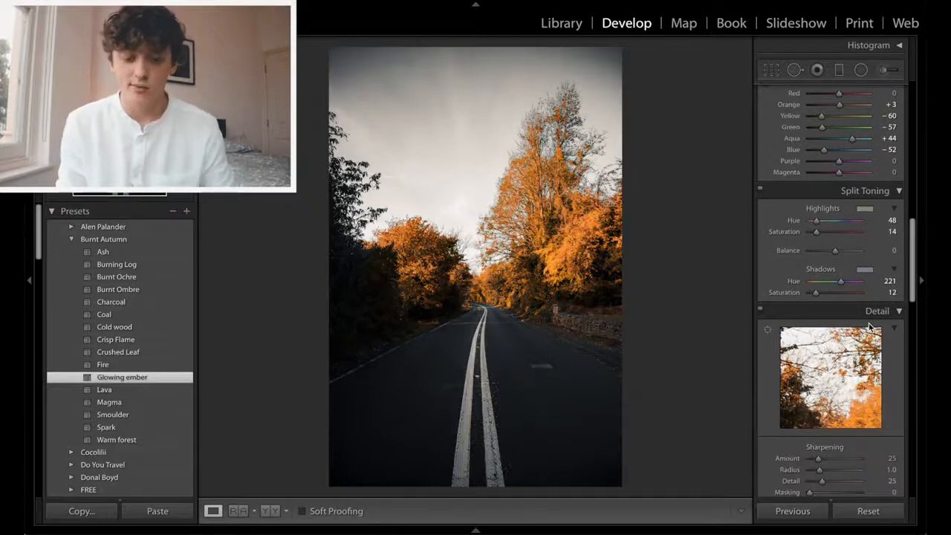
{"action": "key", "text": "alt"}
{"action": "left_click", "coordinate": [816, 222], "text": "alt"}
{"action": "left_click_drag", "start_coordinate": [816, 223], "coordinate": [863, 222]}
{"action": "left_click", "coordinate": [814, 221]}
{"action": "key", "text": "ctrl+z"}
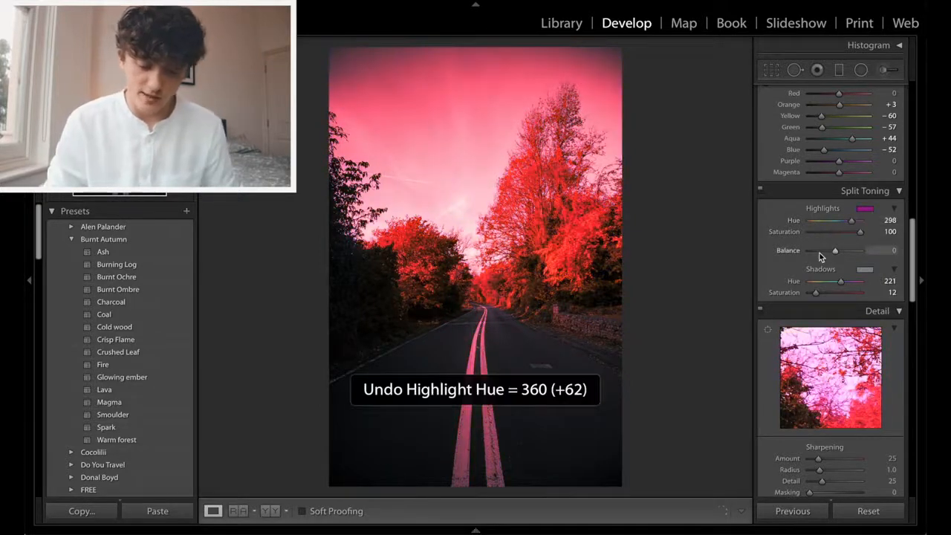
{"action": "key", "text": "ctrl+z"}
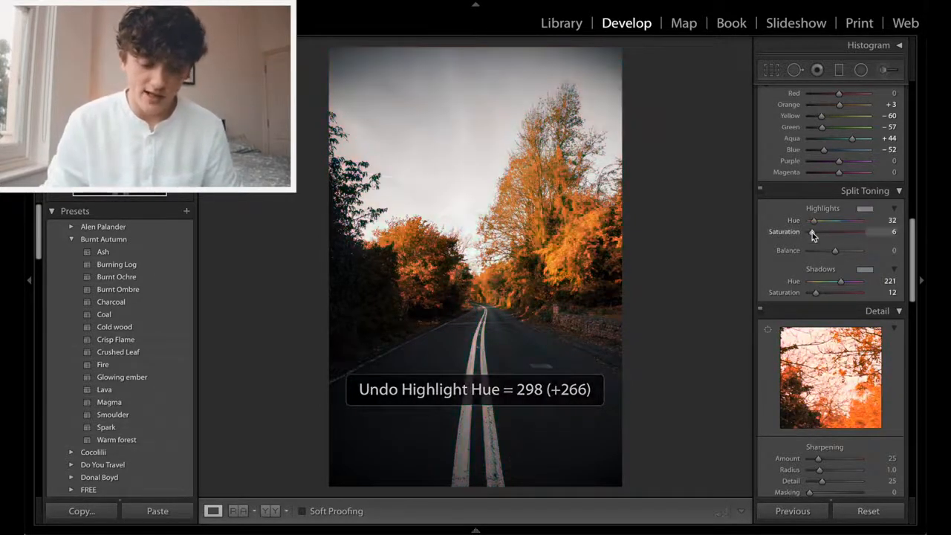
{"action": "left_click", "coordinate": [812, 232]}
- Review the preset's remaining settings, including the HSL values, Effects and Camera Calibration
{"action": "scroll", "coordinate": [813, 232], "scroll_direction": "down", "scroll_amount": 1}
{"action": "scroll", "coordinate": [809, 357], "scroll_direction": "down", "scroll_amount": 10}
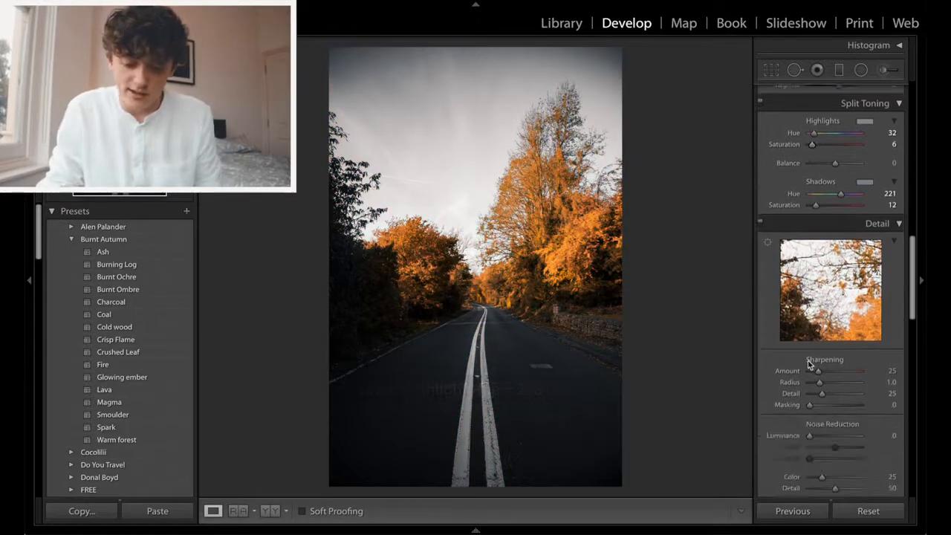
{"action": "scroll", "coordinate": [810, 363], "scroll_direction": "down", "scroll_amount": 10}
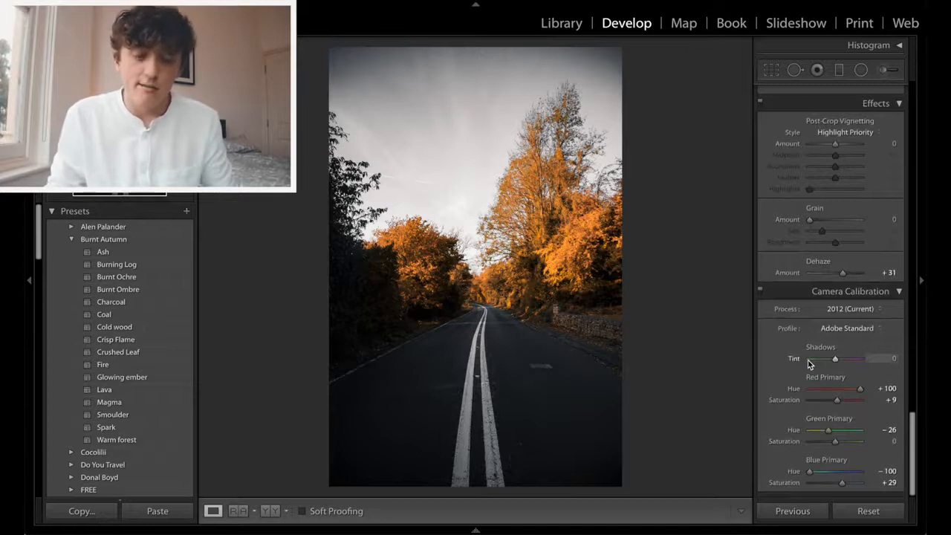
{"action": "scroll", "coordinate": [810, 363], "scroll_direction": "up", "scroll_amount": 20}
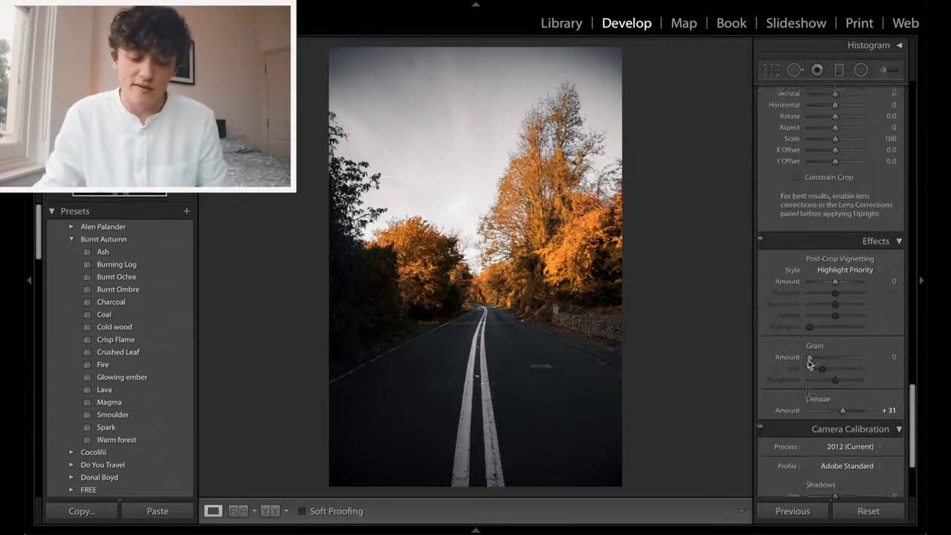
{"action": "scroll", "coordinate": [812, 382], "scroll_direction": "up", "scroll_amount": 1}
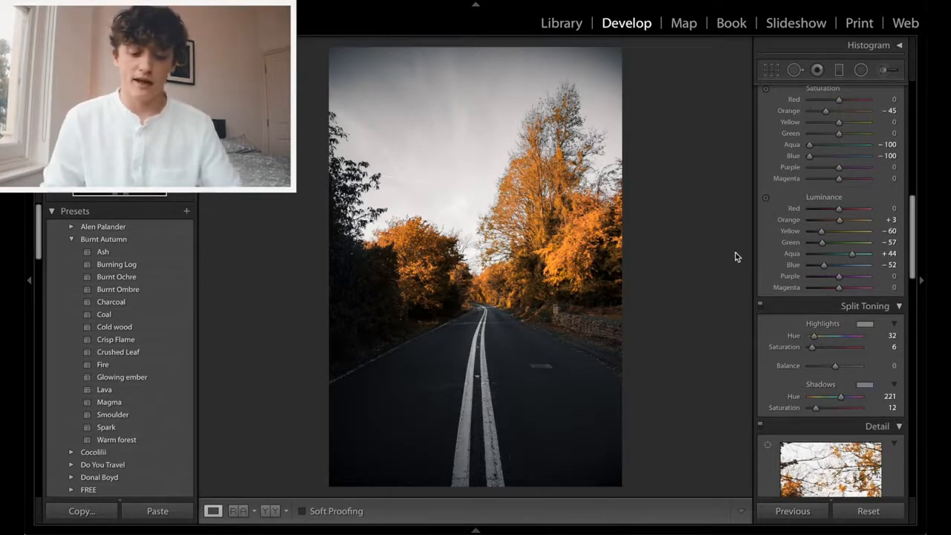
{"action": "scroll", "coordinate": [879, 374], "scroll_direction": "up", "scroll_amount": 4}
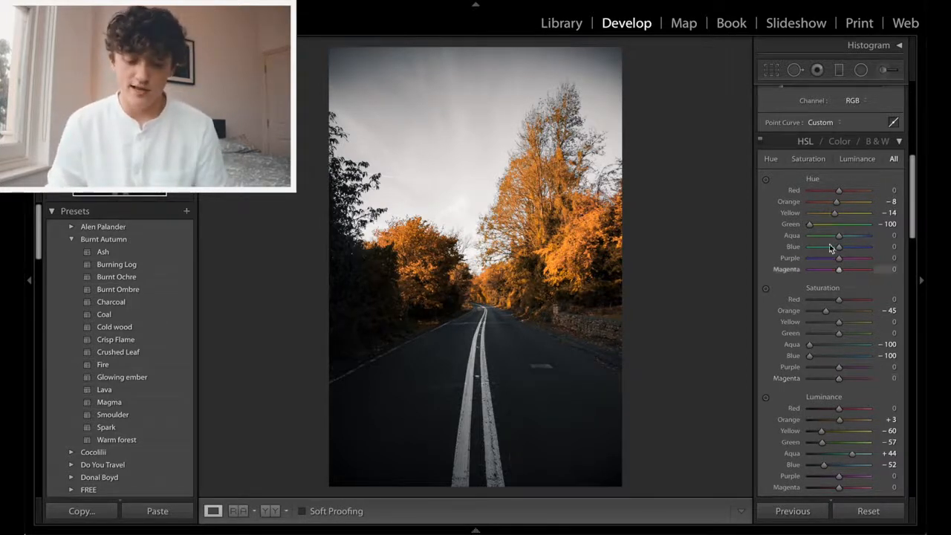
{"action": "scroll", "coordinate": [775, 246], "scroll_direction": "down", "scroll_amount": 1}
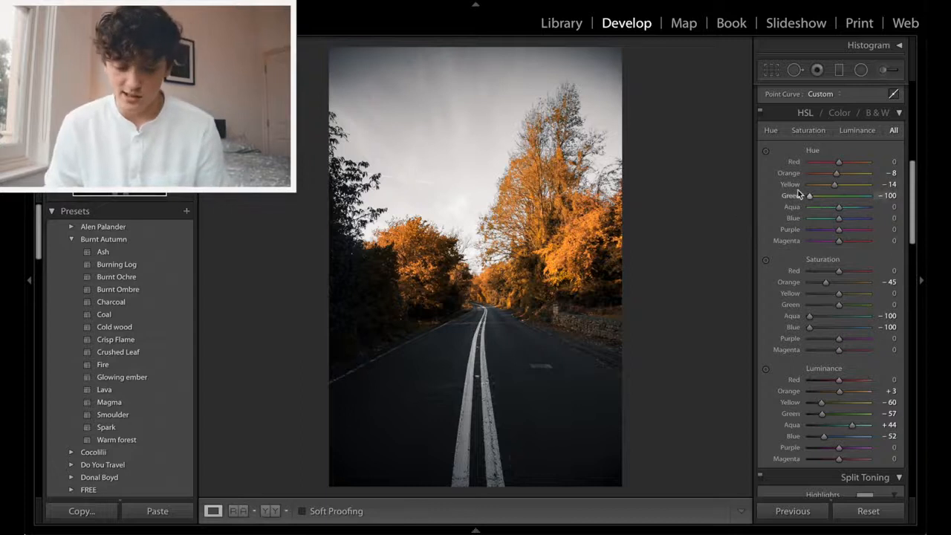
{"action": "scroll", "coordinate": [897, 206], "scroll_direction": "down", "scroll_amount": 10}
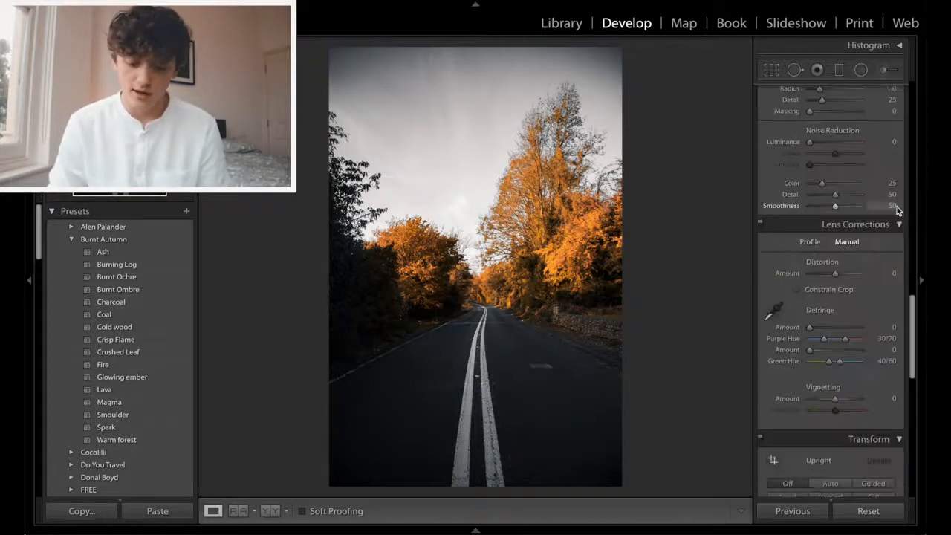
{"action": "scroll", "coordinate": [897, 206], "scroll_direction": "down", "scroll_amount": 5}
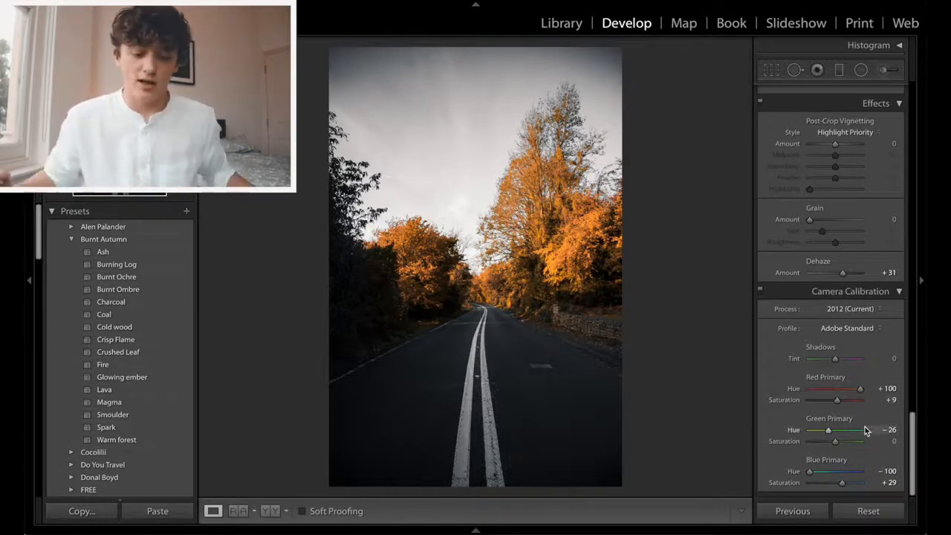
- Reset all adjustments and try Camera Calibration with the blue primary hue at -100 and the red primary hue at +100
{"action": "left_click", "coordinate": [868, 511]}
{"action": "left_click_drag", "start_coordinate": [837, 473], "coordinate": [746, 468]}
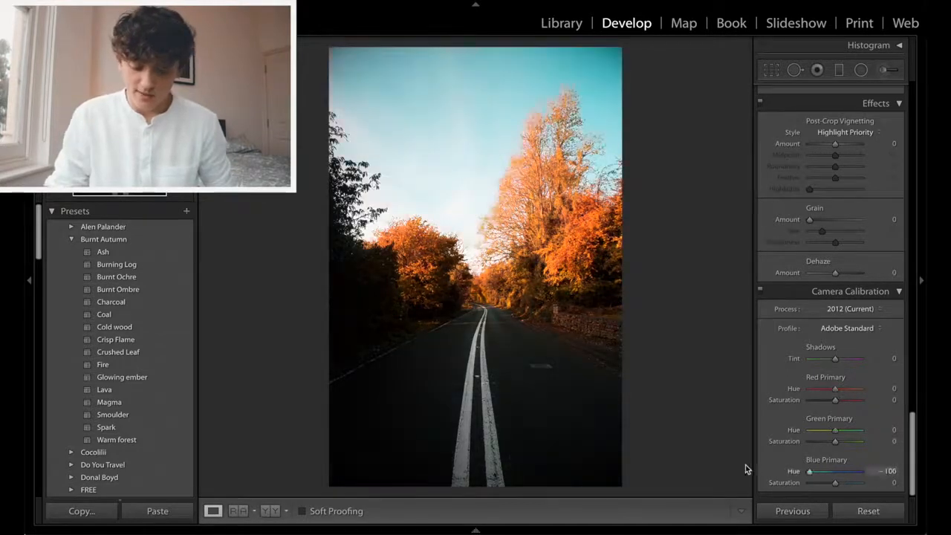
{"action": "left_click_drag", "start_coordinate": [836, 389], "coordinate": [905, 393]}
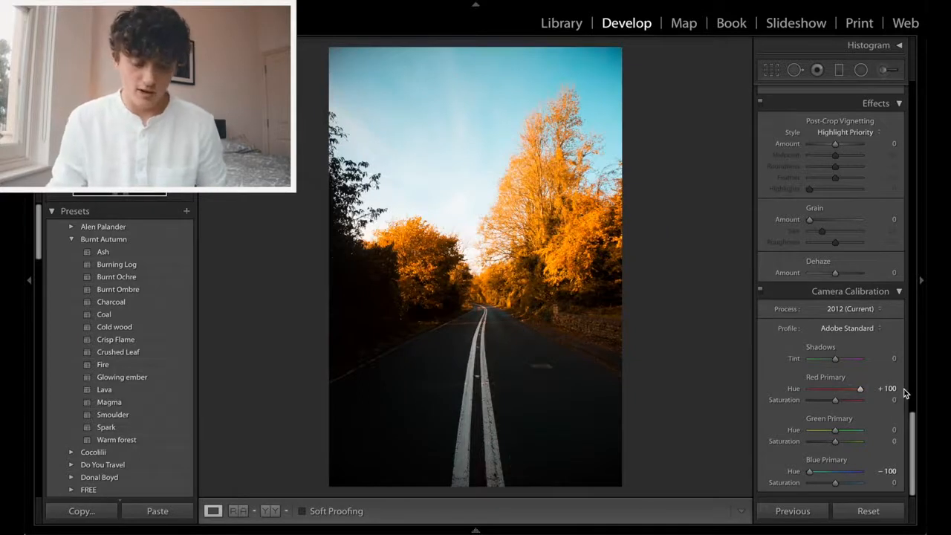
- Undo both calibration hue changes and apply the Glowing ember preset again
{"action": "key", "text": "ctrl+z"}
{"action": "key", "text": "ctrl+z"}
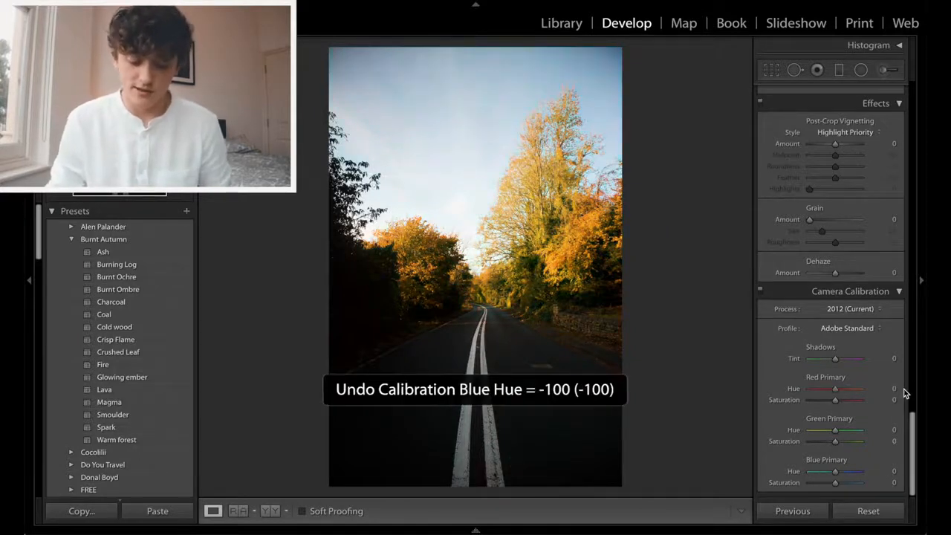
{"action": "scroll", "coordinate": [810, 327], "scroll_direction": "up", "scroll_amount": 10}
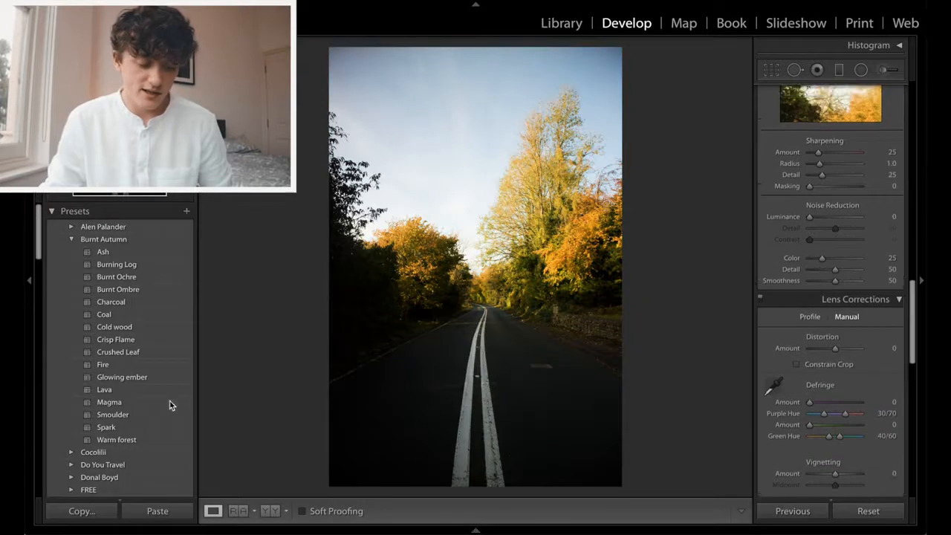
{"action": "left_click", "coordinate": [145, 380]}
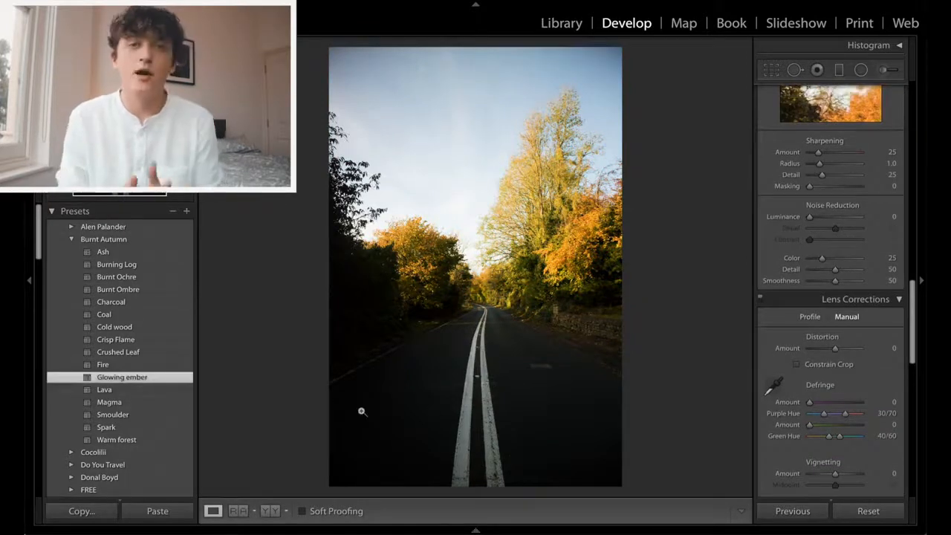